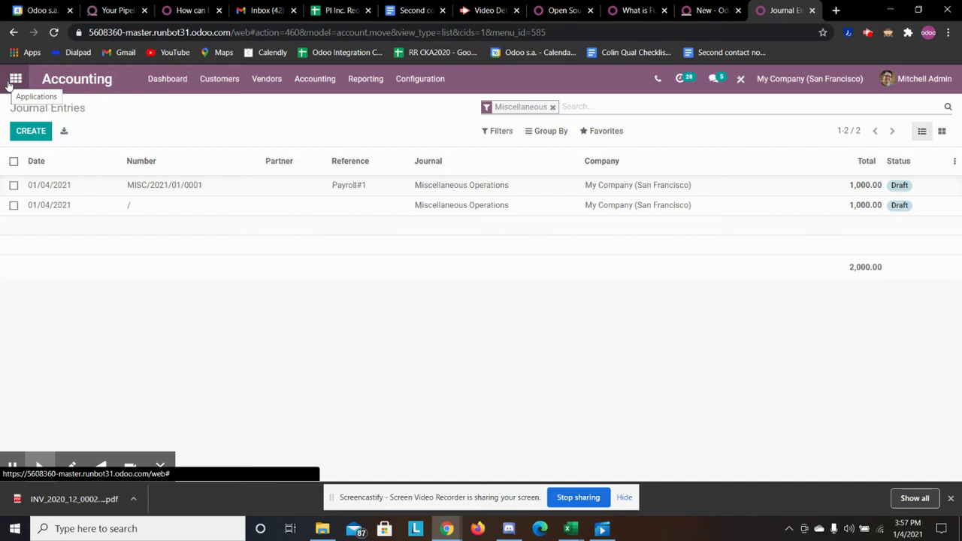
- Open the journal entries in the Accounting app and remove the Miscellaneous filter
{"action": "left_click", "coordinate": [12, 81]}
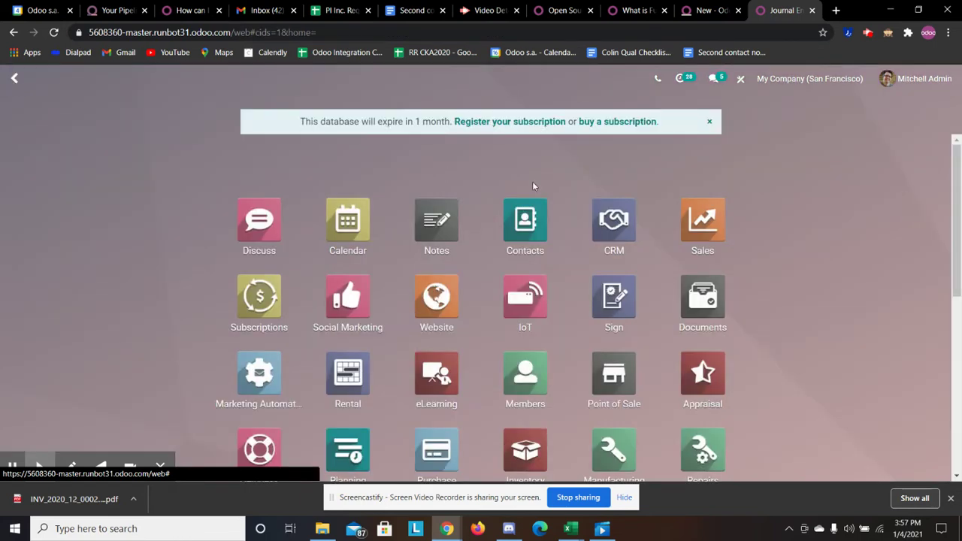
{"action": "type", "text": "acc"}
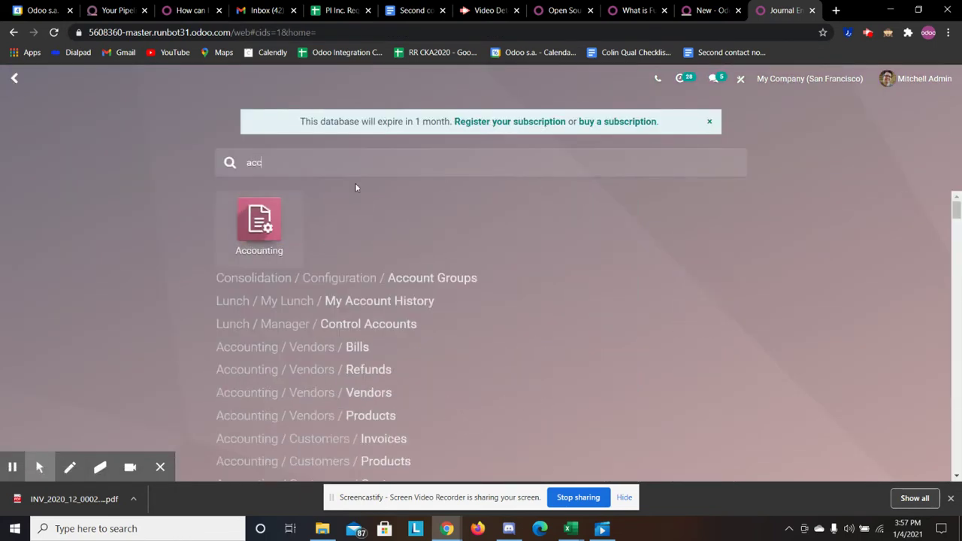
{"action": "left_click", "coordinate": [263, 209]}
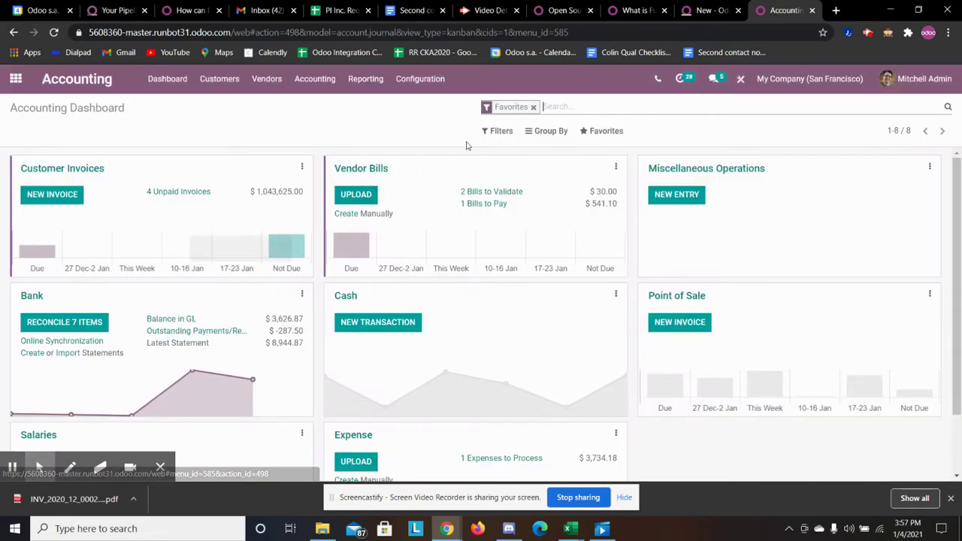
{"action": "left_click", "coordinate": [314, 78]}
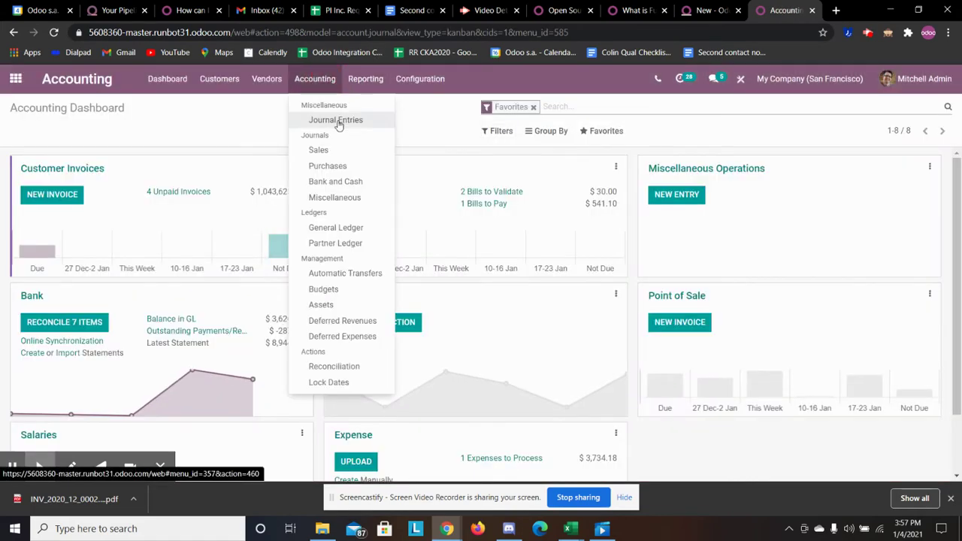
{"action": "left_click", "coordinate": [338, 120]}
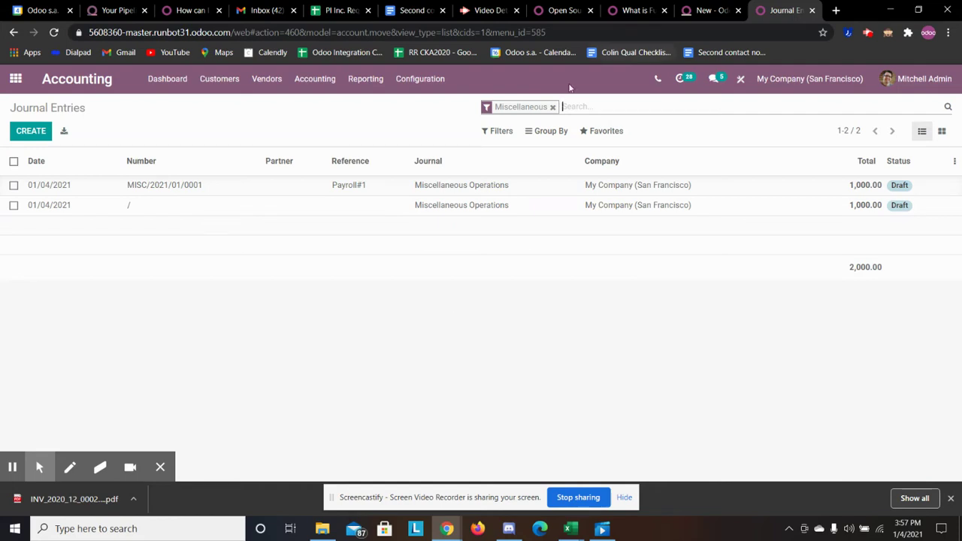
{"action": "left_click", "coordinate": [552, 107]}
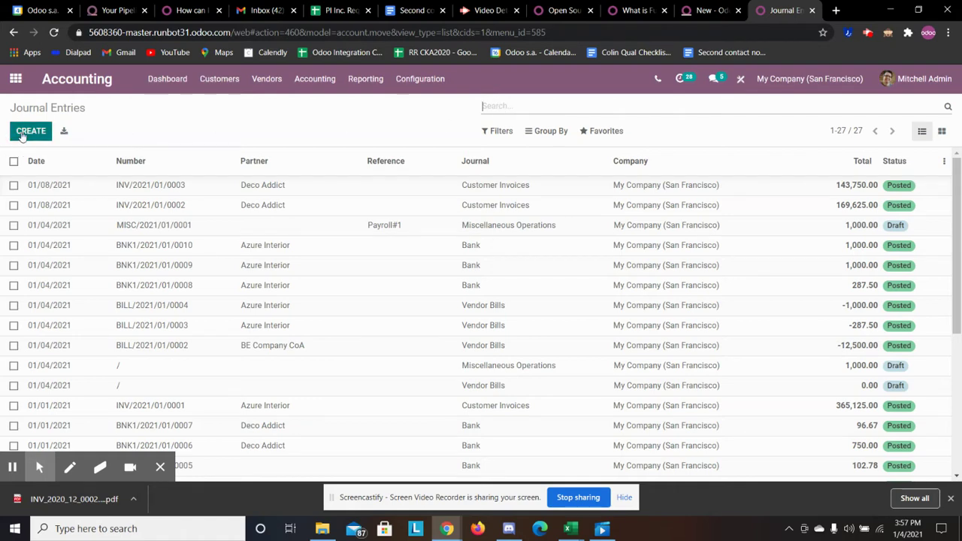
- Start a new journal entry, view the available journals, and return to the journal entries list
{"action": "left_click", "coordinate": [30, 131]}
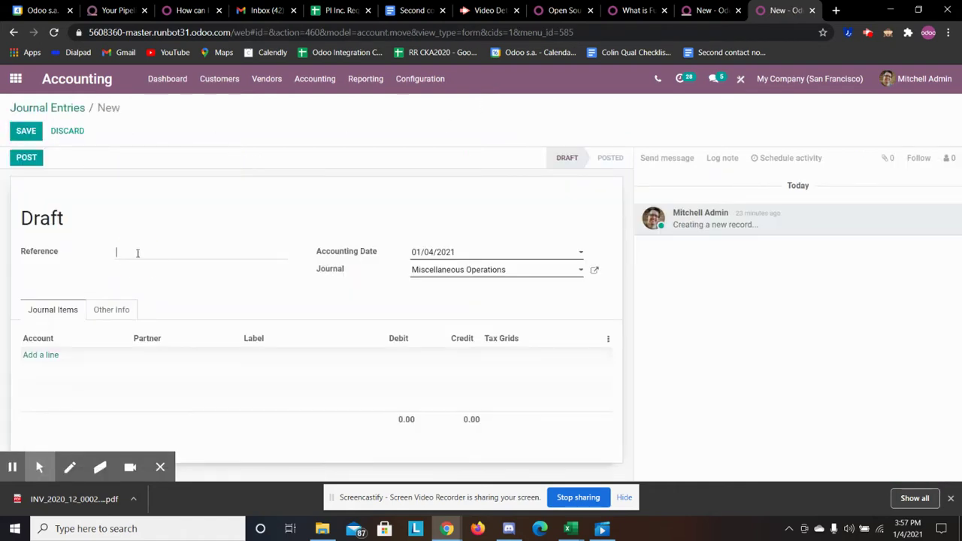
{"action": "left_click", "coordinate": [514, 272]}
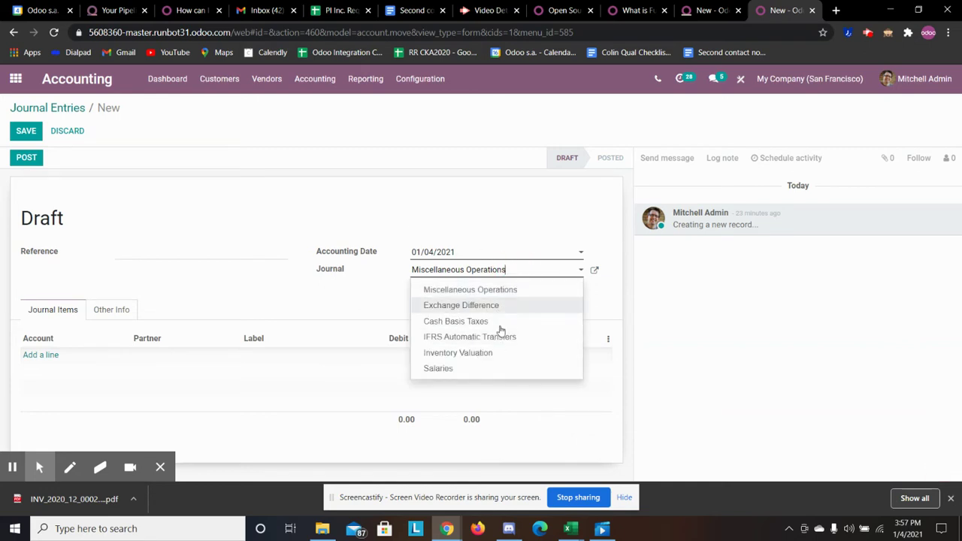
{"action": "left_click", "coordinate": [334, 289]}
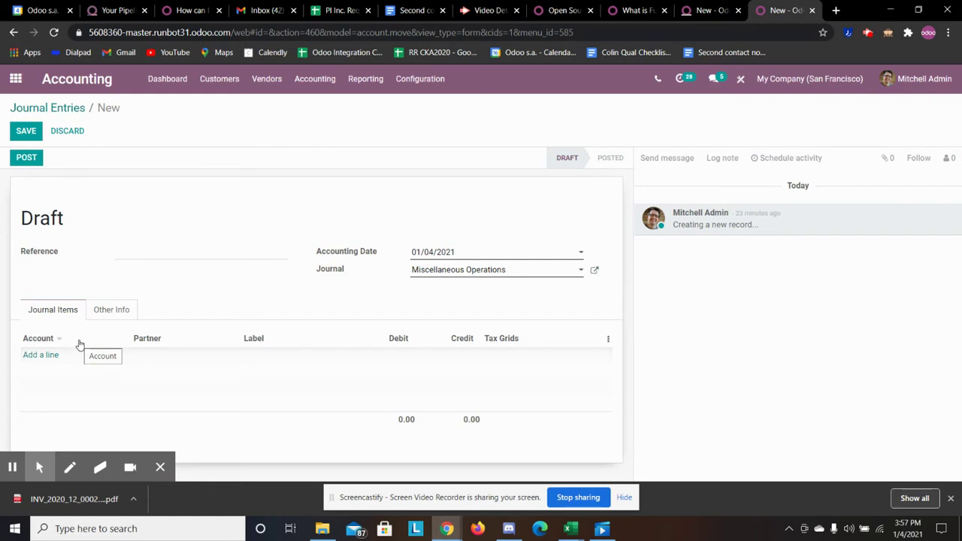
{"action": "left_click", "coordinate": [61, 109]}
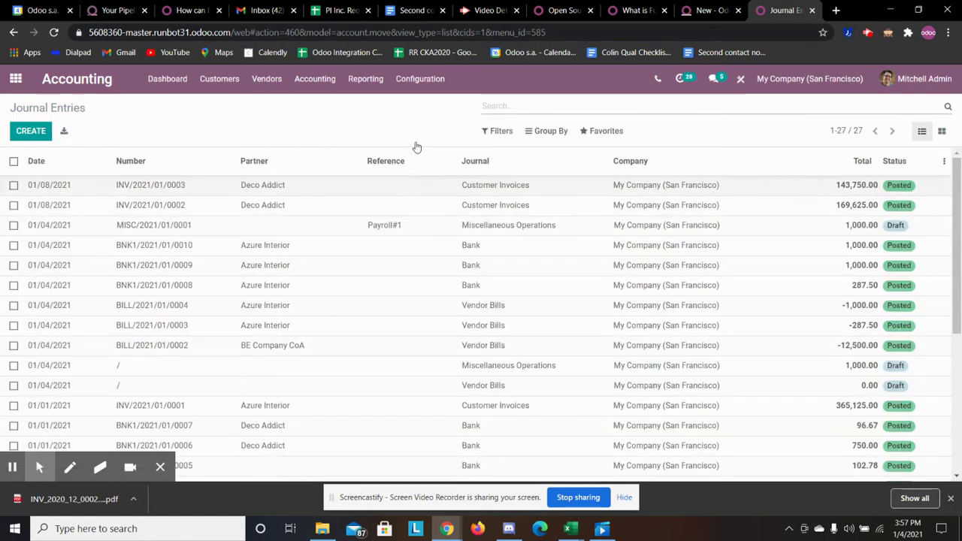
- Filter the journal entries by Miscellaneous and open draft entry MISC/2021/01/0001 with reference Payroll#1
{"action": "left_click", "coordinate": [502, 132]}
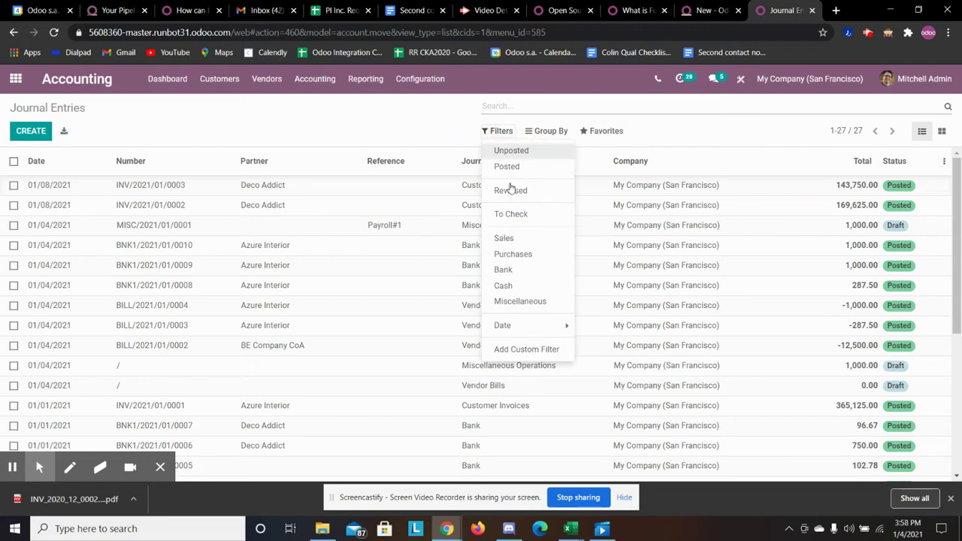
{"action": "left_click", "coordinate": [520, 302]}
{"action": "left_click", "coordinate": [296, 147]}
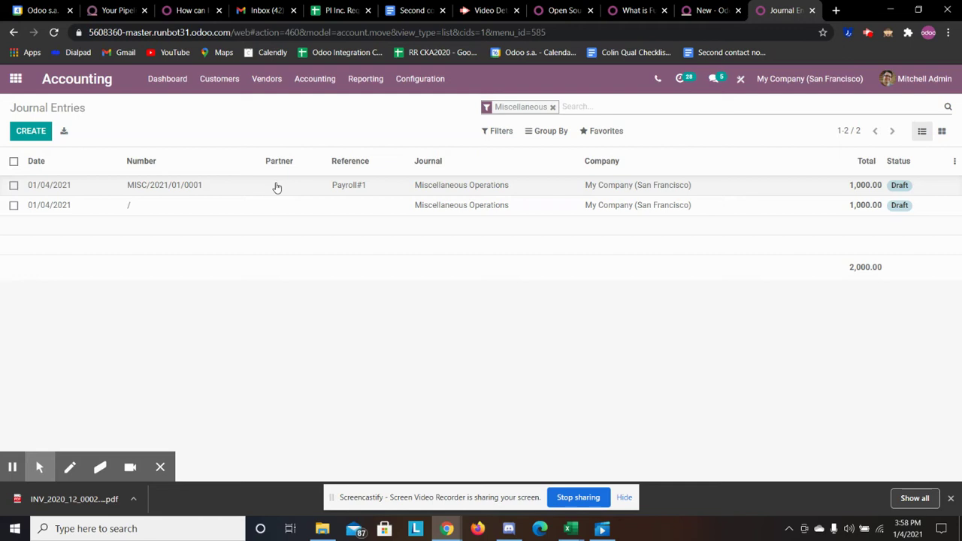
{"action": "left_click", "coordinate": [276, 187]}
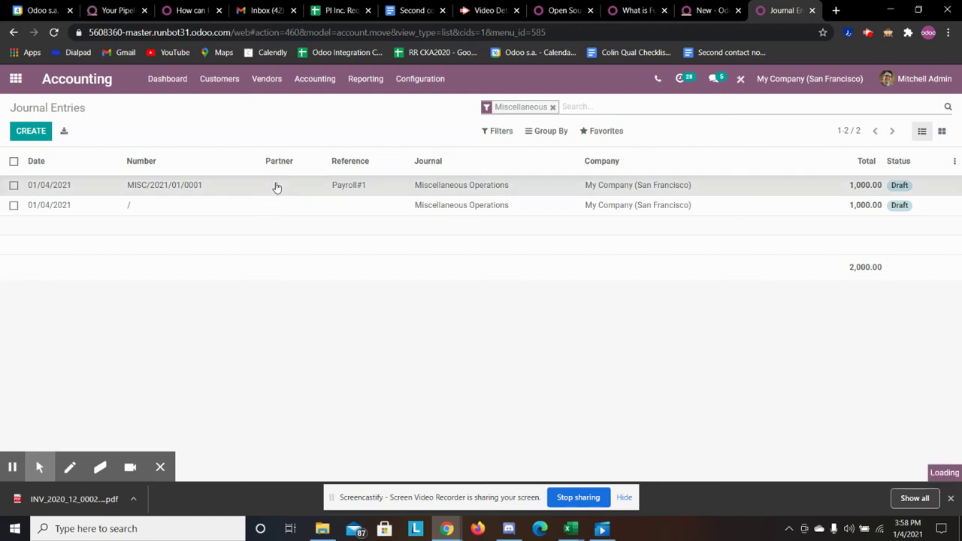
{"action": "scroll", "coordinate": [309, 331], "scroll_direction": "down", "scroll_amount": 1}
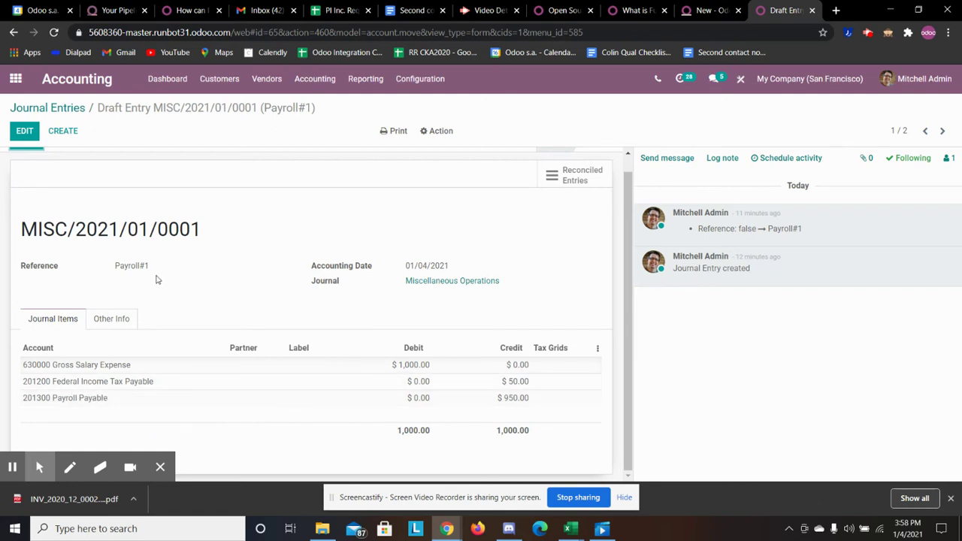
- Duplicate the payroll journal entry and save the copy with the accounting date 01/11/2021
{"action": "left_click", "coordinate": [441, 132]}
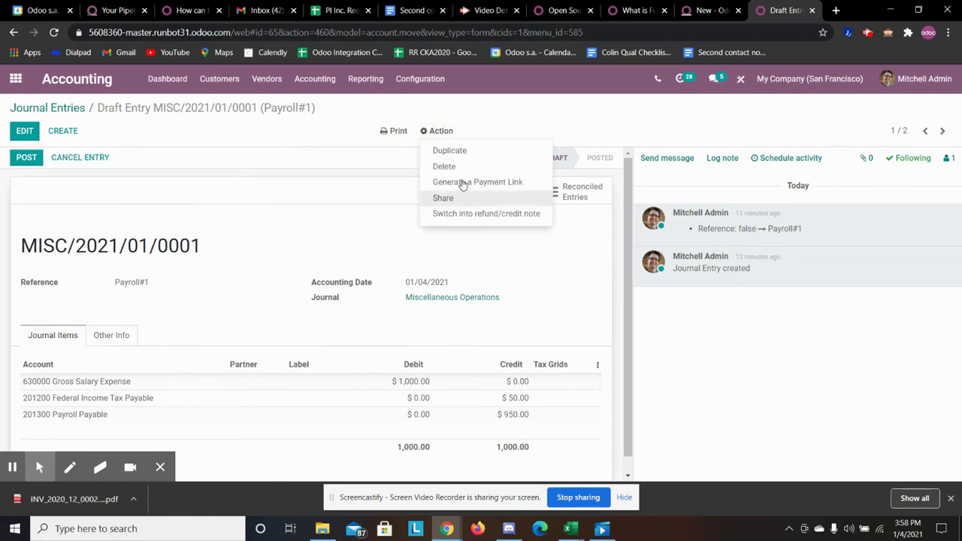
{"action": "left_click", "coordinate": [461, 153]}
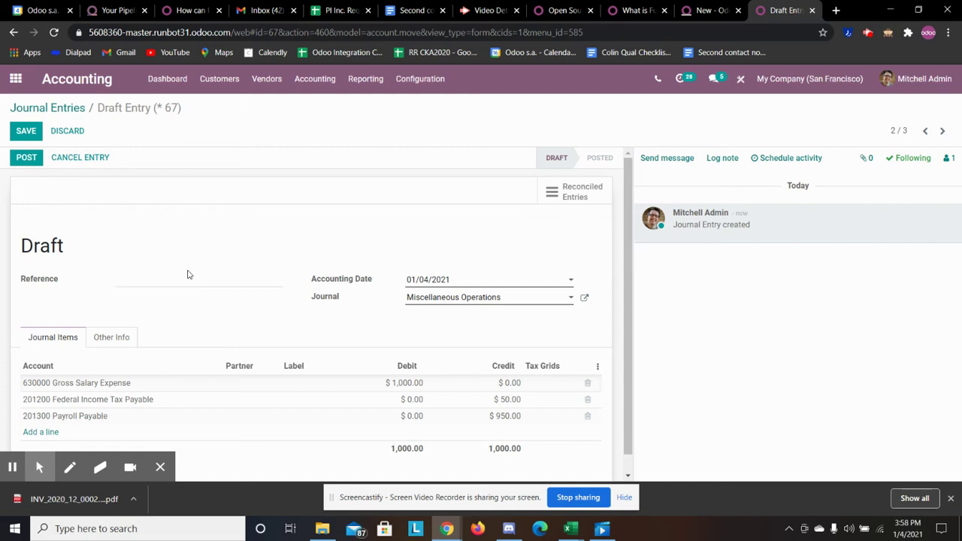
{"action": "left_click", "coordinate": [416, 281]}
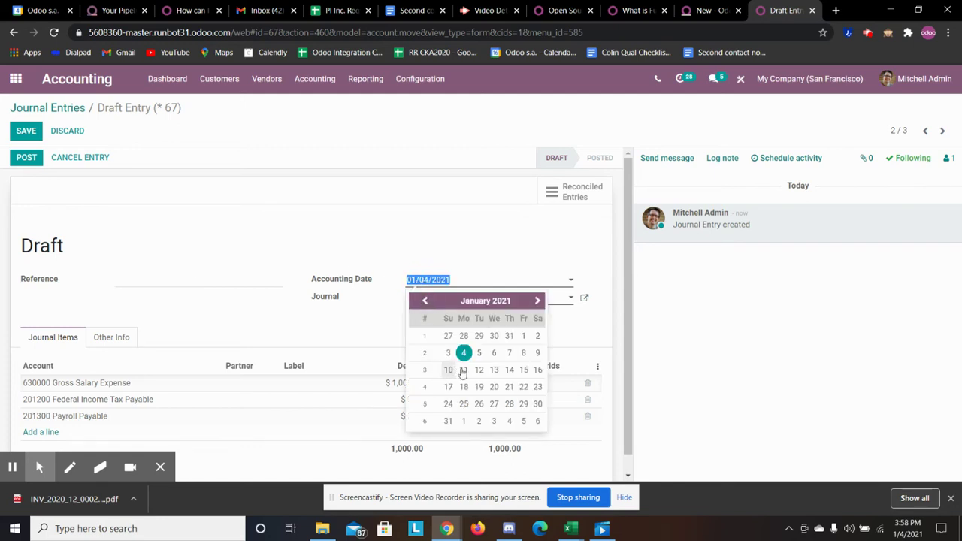
{"action": "left_click", "coordinate": [463, 371]}
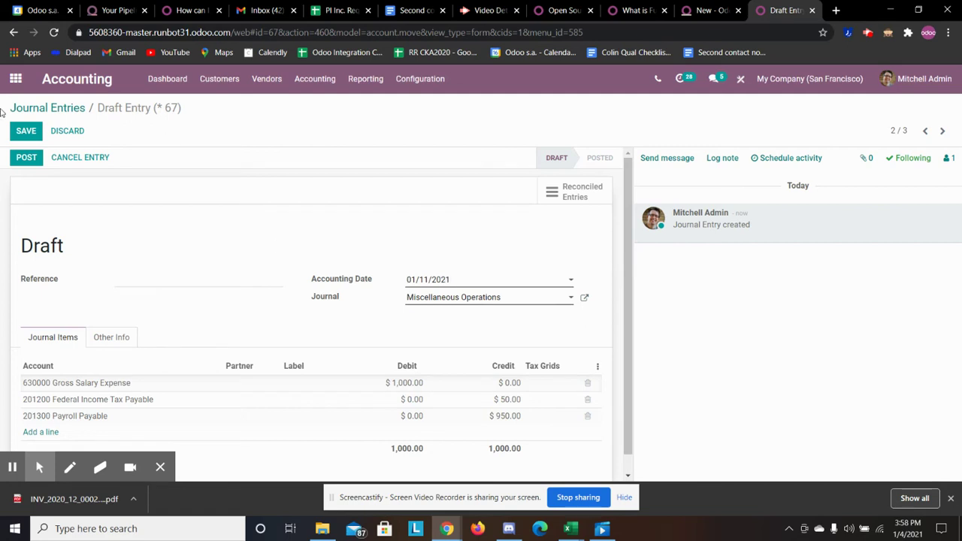
{"action": "left_click", "coordinate": [26, 131]}
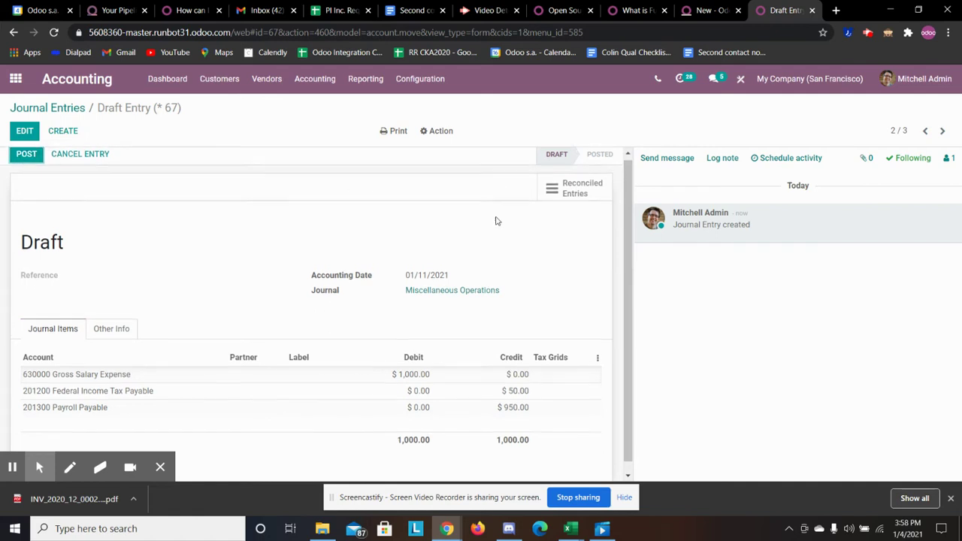
- Review the duplicated entry's journal items and post the entry
{"action": "scroll", "coordinate": [492, 225], "scroll_direction": "down", "scroll_amount": 1}
{"action": "scroll", "coordinate": [226, 195], "scroll_direction": "up", "scroll_amount": 1}
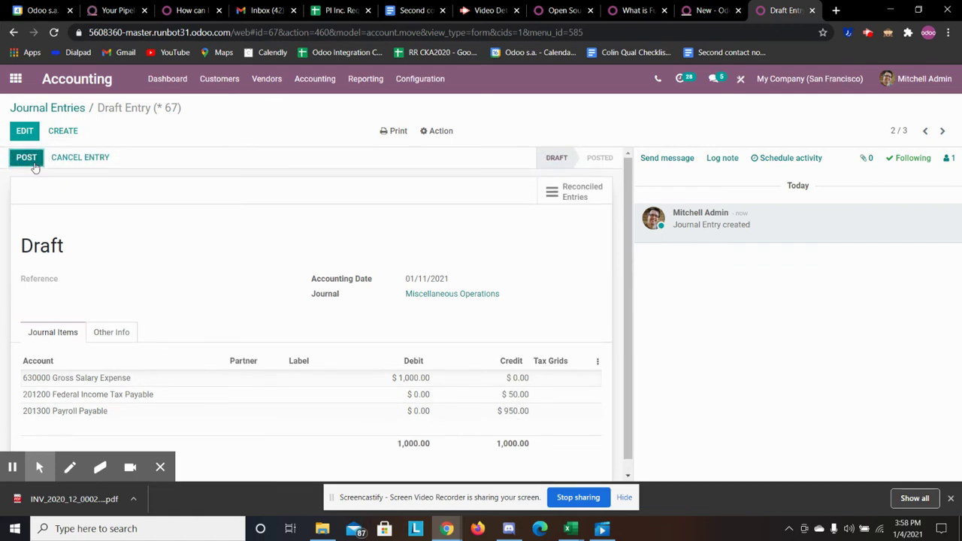
{"action": "scroll", "coordinate": [208, 262], "scroll_direction": "down", "scroll_amount": 1}
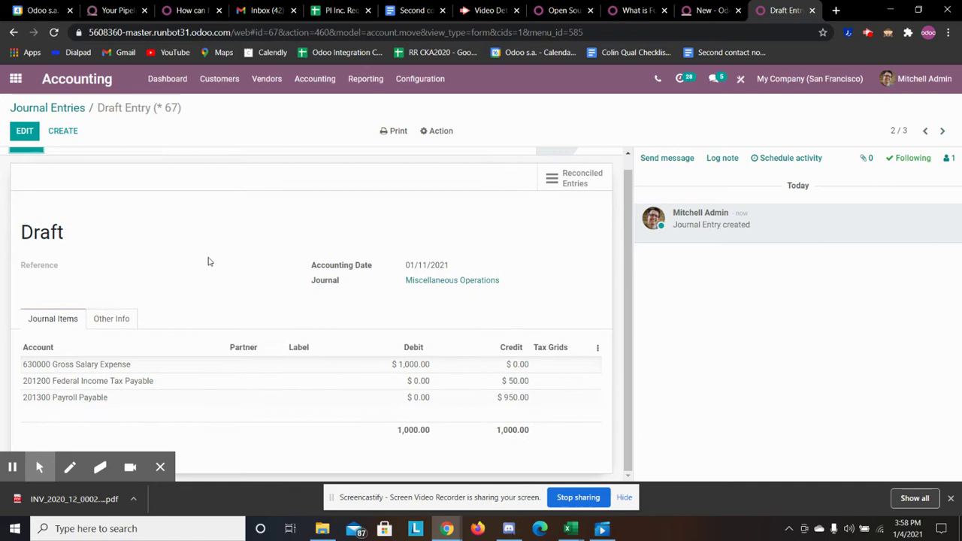
{"action": "scroll", "coordinate": [23, 183], "scroll_direction": "up", "scroll_amount": 1}
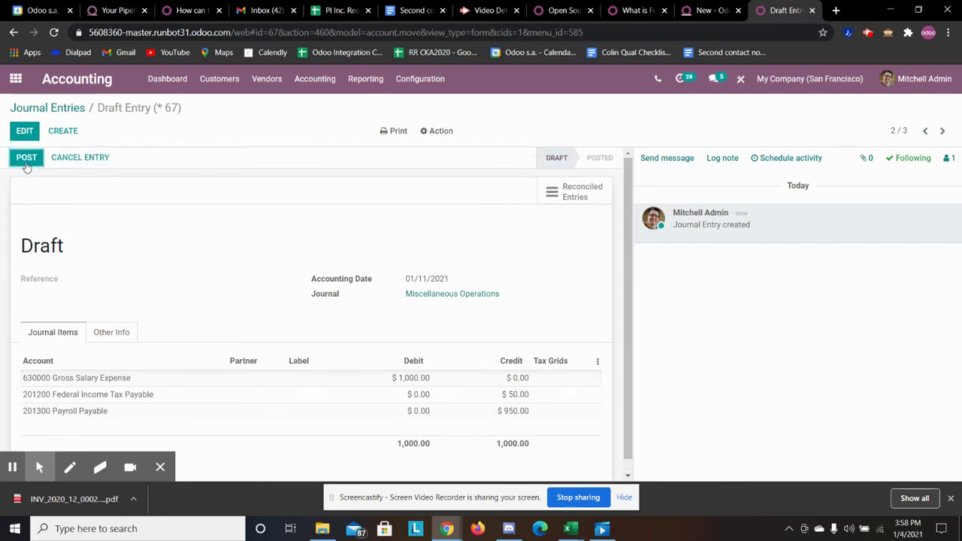
{"action": "left_click", "coordinate": [27, 160]}
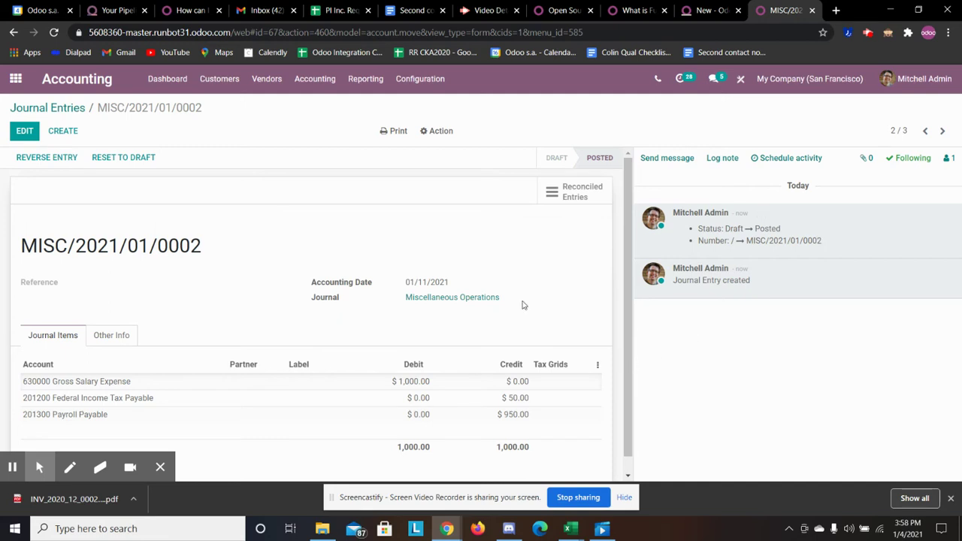
- Review the posted 01/11/2021 entry from the journal entries list, and return to the list
{"action": "left_click", "coordinate": [75, 109]}
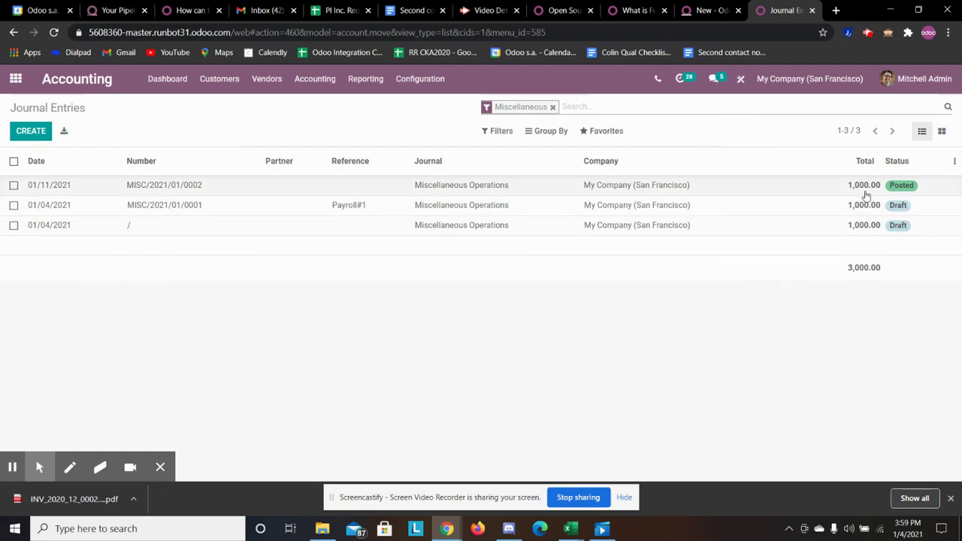
{"action": "left_click", "coordinate": [311, 189]}
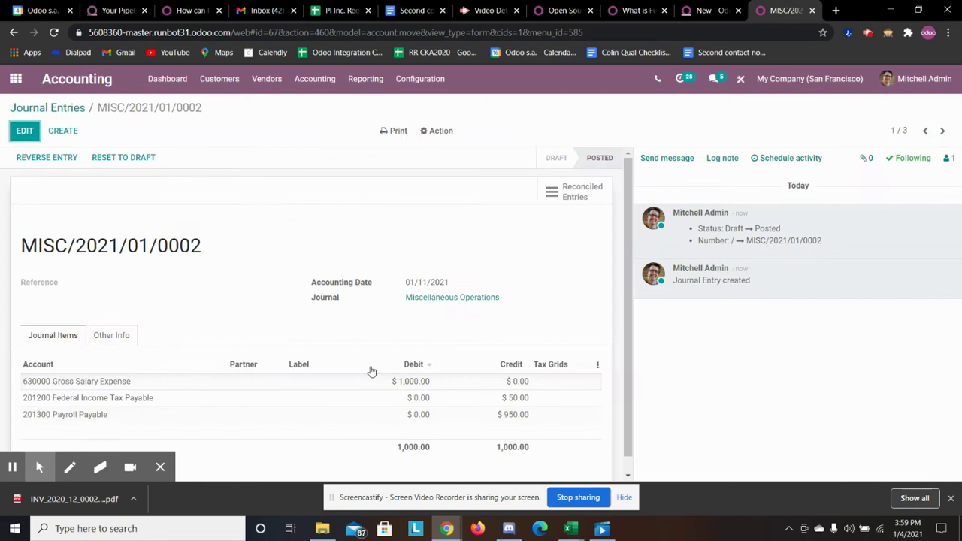
{"action": "scroll", "coordinate": [406, 349], "scroll_direction": "down", "scroll_amount": 1}
{"action": "left_click", "coordinate": [75, 108]}
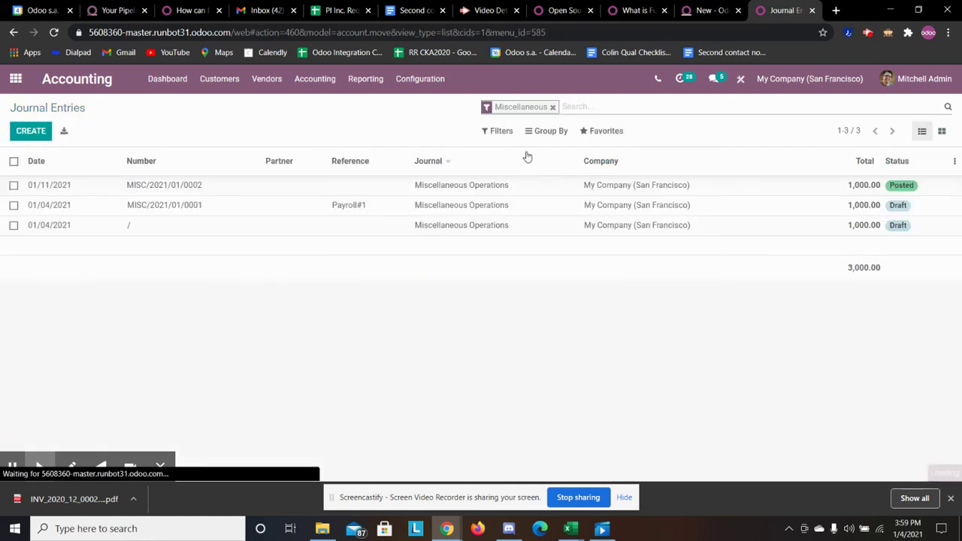
- Clear the Miscellaneous filter and view the journal choices on a new journal entry
{"action": "left_click", "coordinate": [552, 107]}
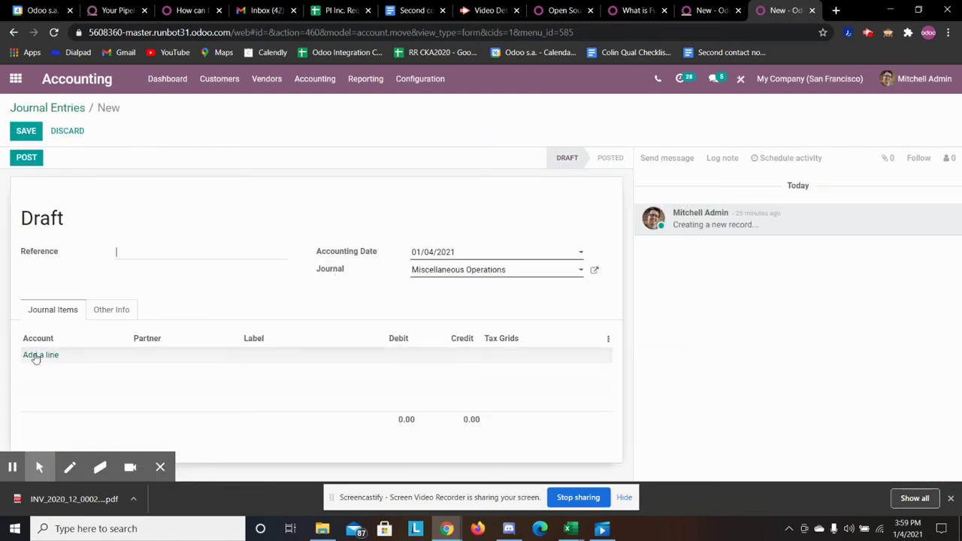
{"action": "left_click", "coordinate": [37, 356]}
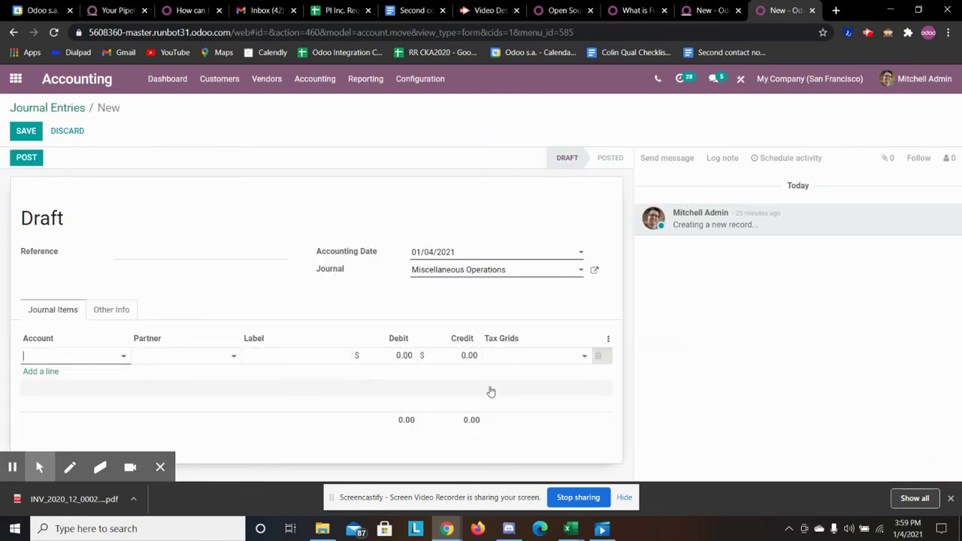
{"action": "left_click", "coordinate": [511, 272]}
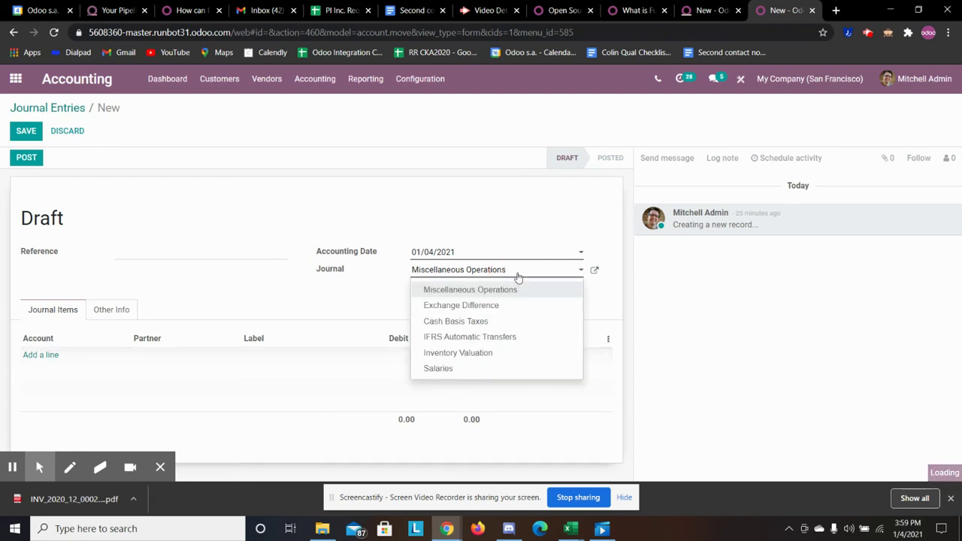
{"action": "double_click", "coordinate": [515, 272]}
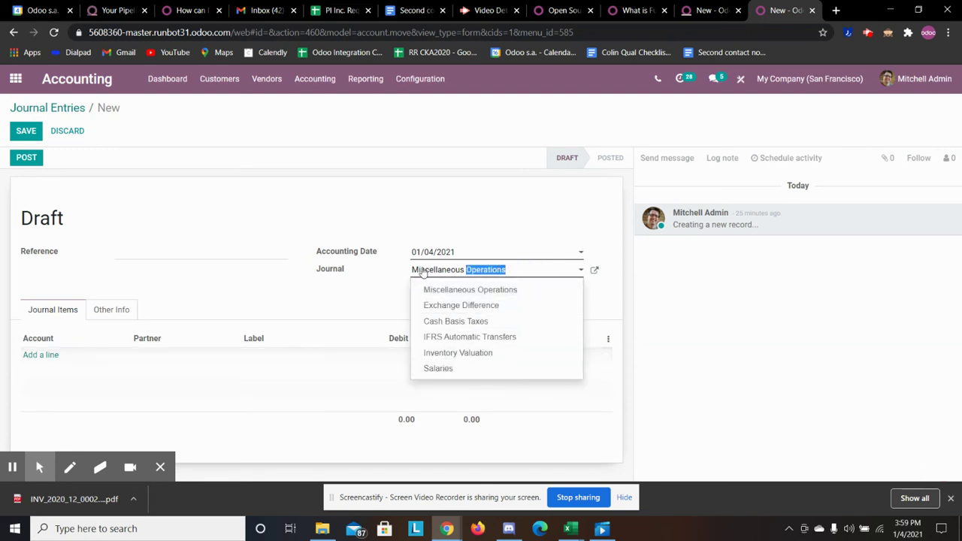
{"action": "left_click", "coordinate": [382, 294]}
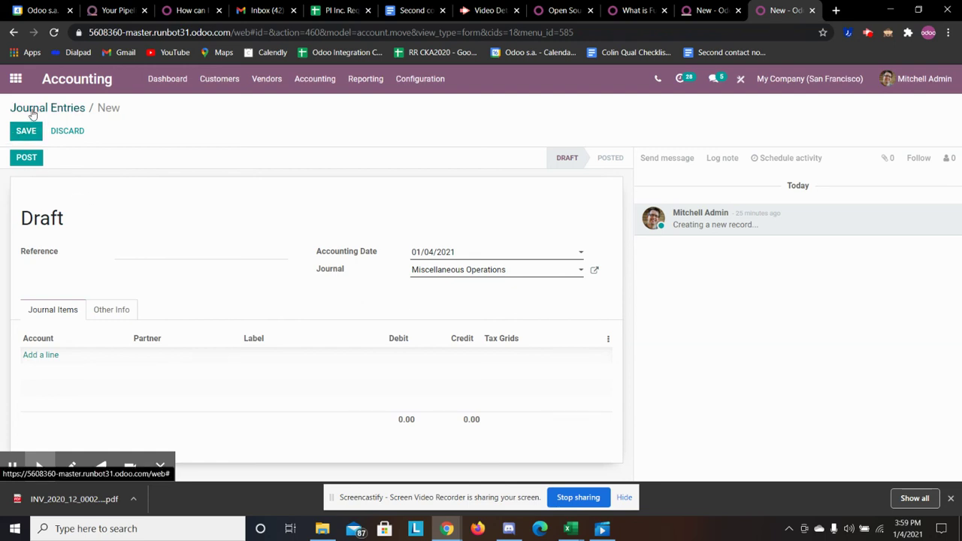
- Discard the new journal entry and view the Sales journal items
{"action": "left_click", "coordinate": [316, 80]}
{"action": "left_click", "coordinate": [335, 153]}
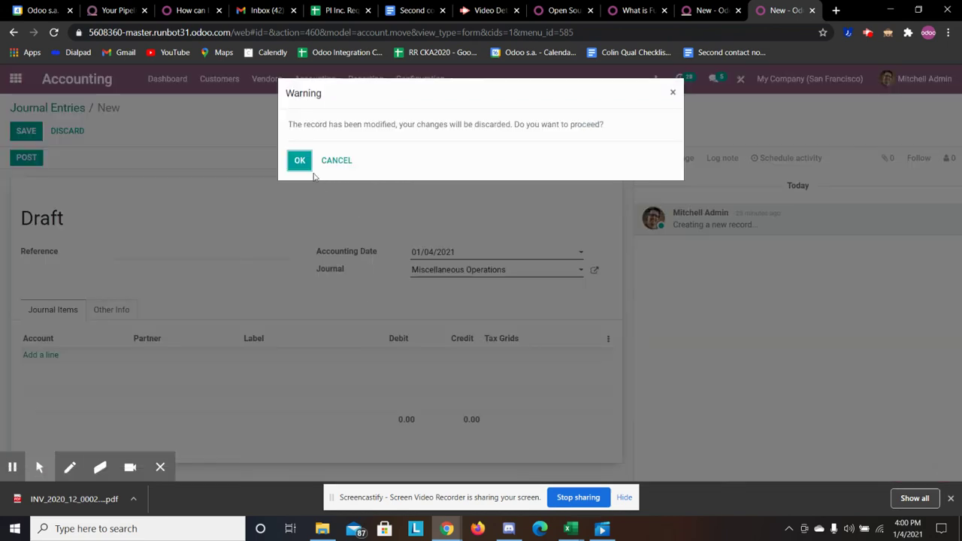
{"action": "left_click", "coordinate": [300, 162]}
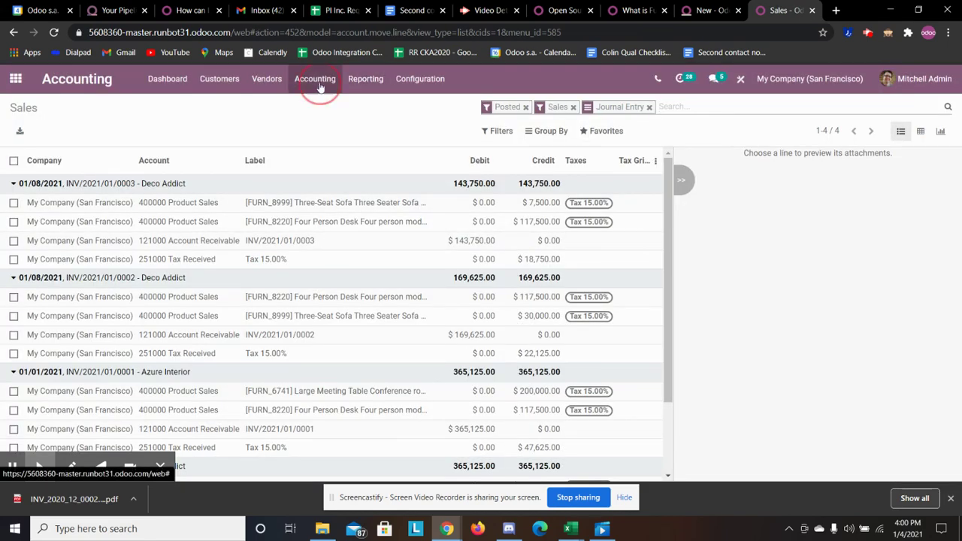
- Open the list of configured journals in the Accounting app
{"action": "left_click", "coordinate": [316, 81]}
{"action": "left_click", "coordinate": [410, 84]}
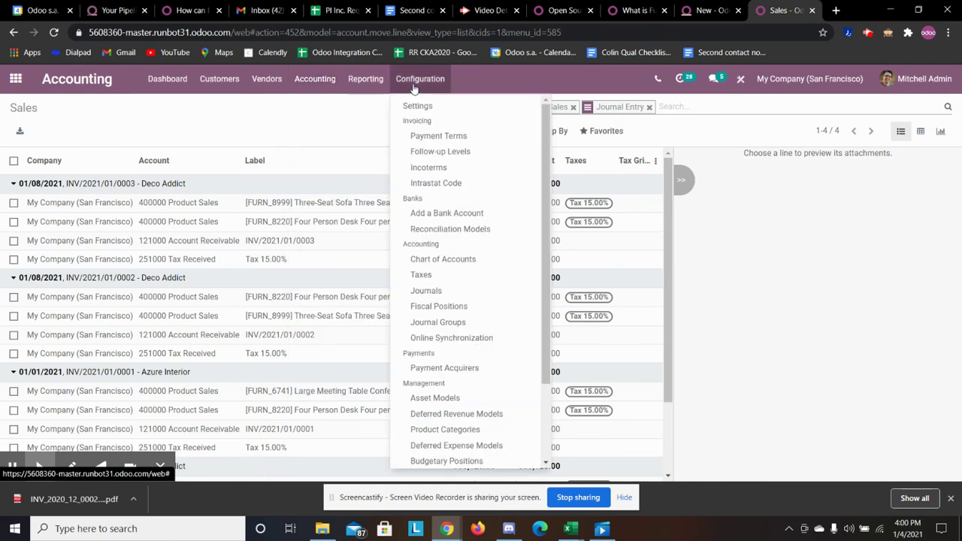
{"action": "left_click", "coordinate": [456, 296]}
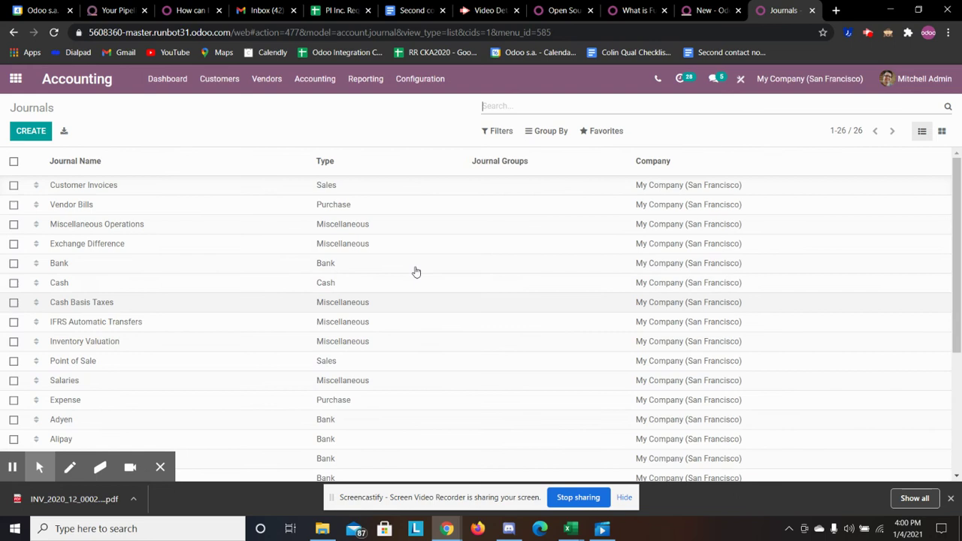